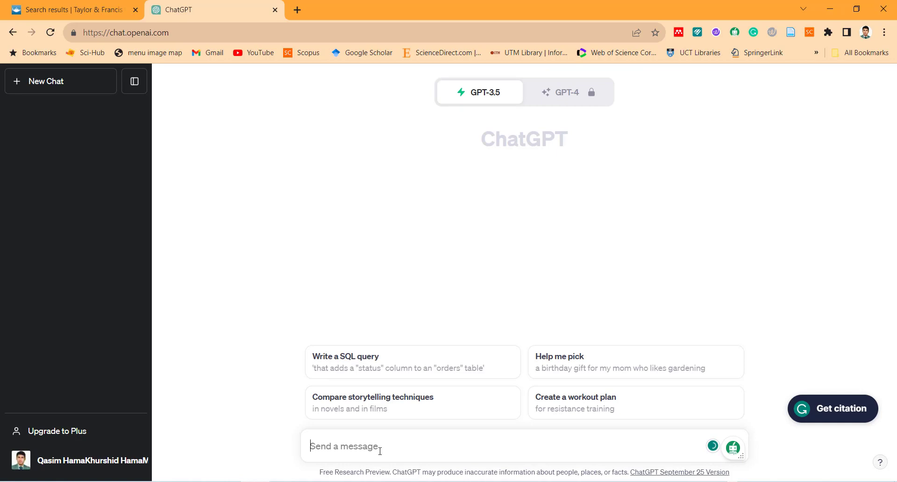
Paste the business model innovation theories prompt and accept Grammarly's missing 'and' fix
text(Write about "Business model innovation theories" return it as a table theory name, description and Application in Business Model Innovation)
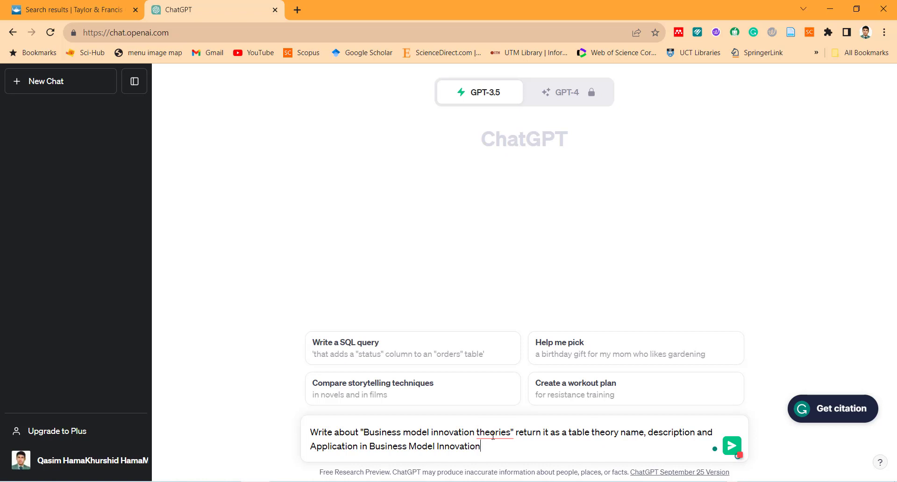
click(504, 399)
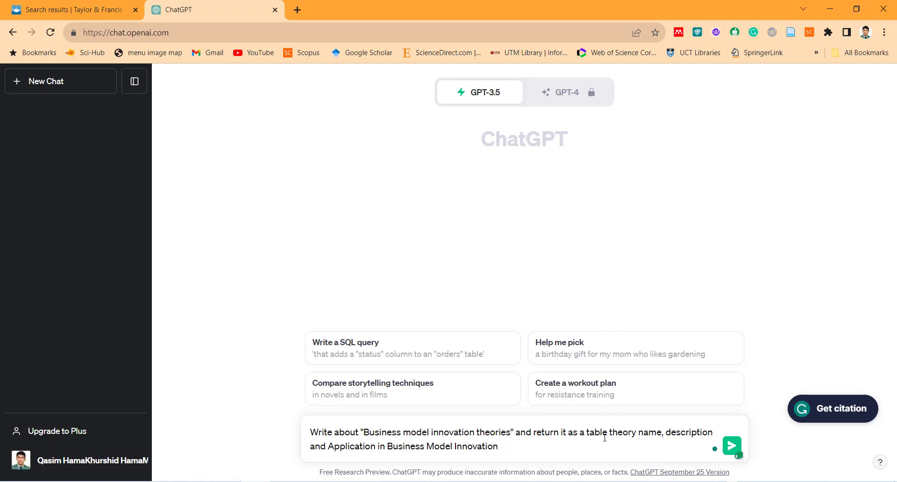
click(607, 434)
Add a semicolon after 'table', then accept Grammarly's period and 'table with the' fixes
text(;)
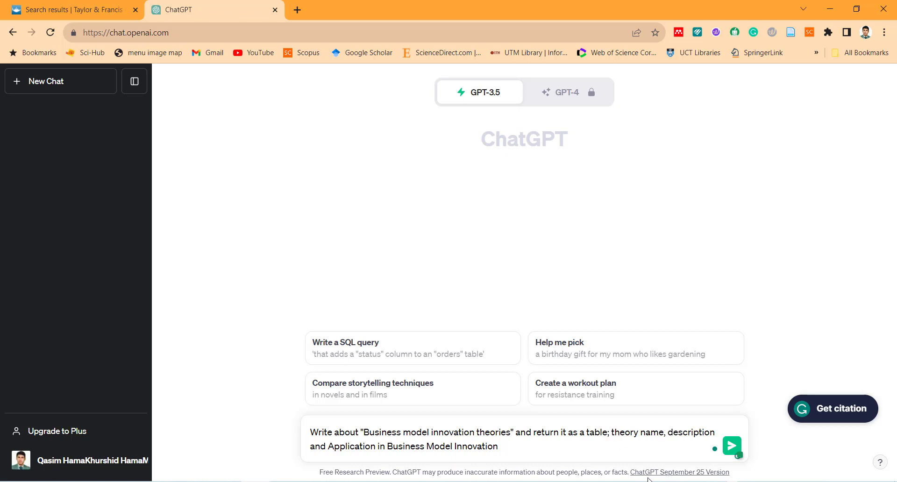
drag(664, 434, 613, 440)
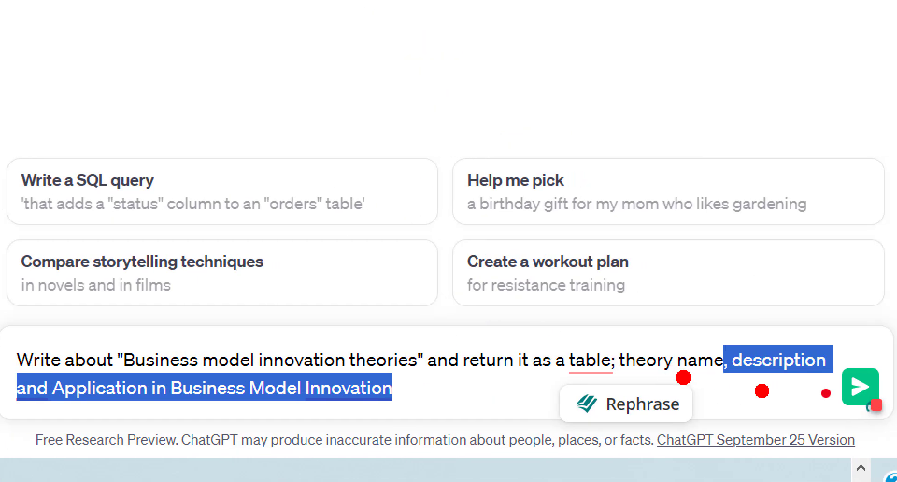
drag(104, 418, 289, 407)
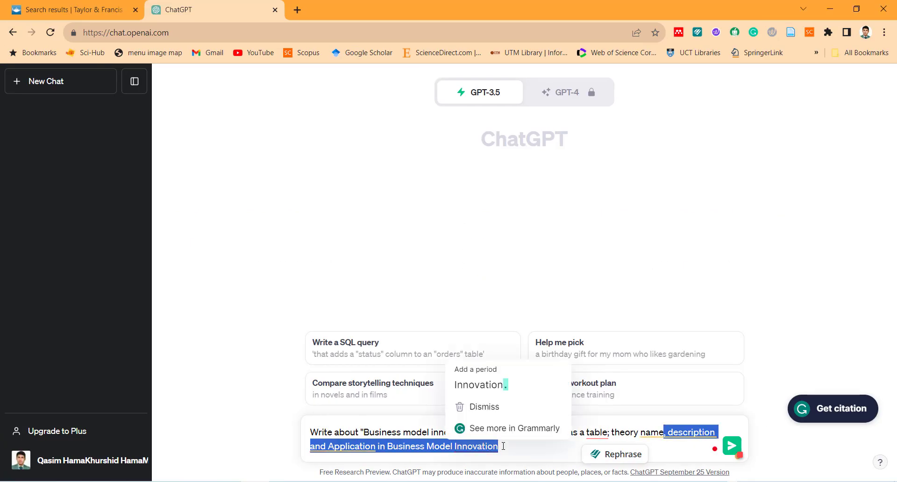
click(489, 449)
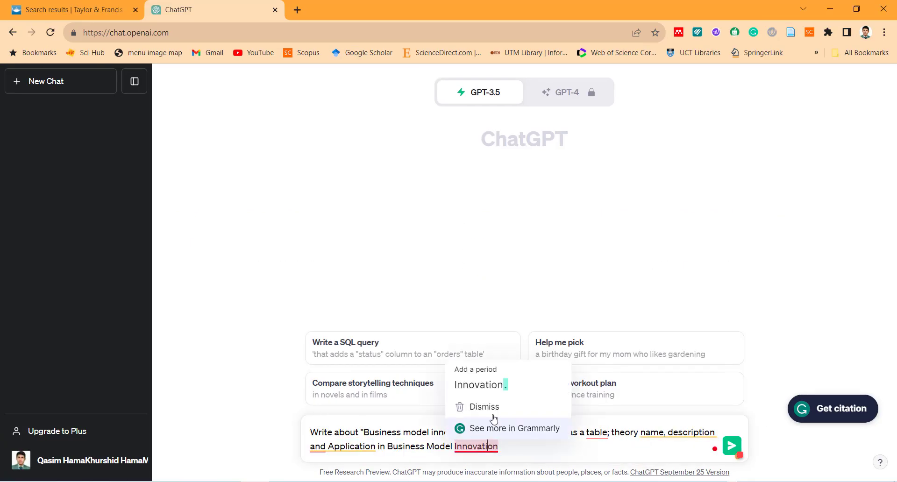
click(494, 392)
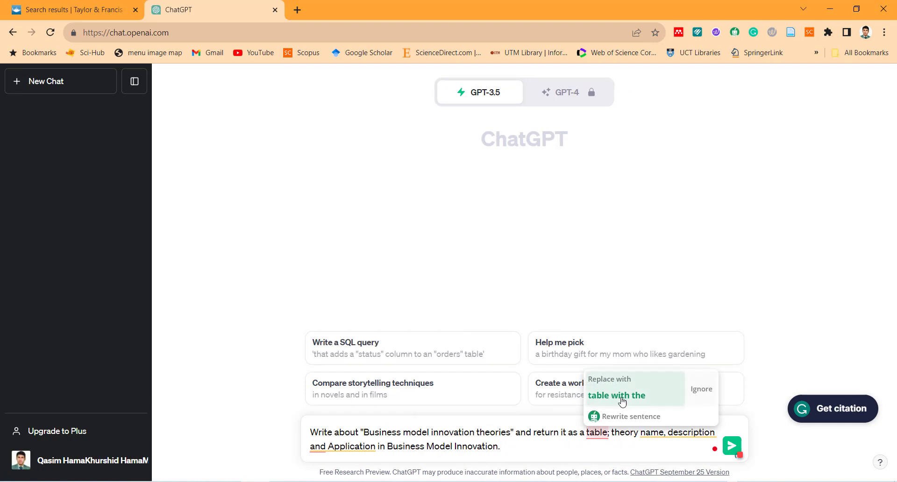
click(623, 401)
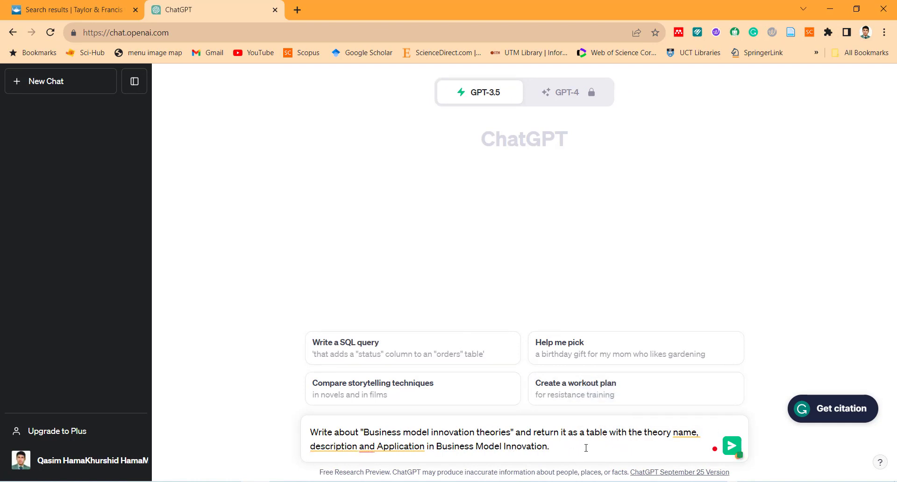
Send the business model innovation prompt and annotate the Theory Name and Description headers
click(731, 447)
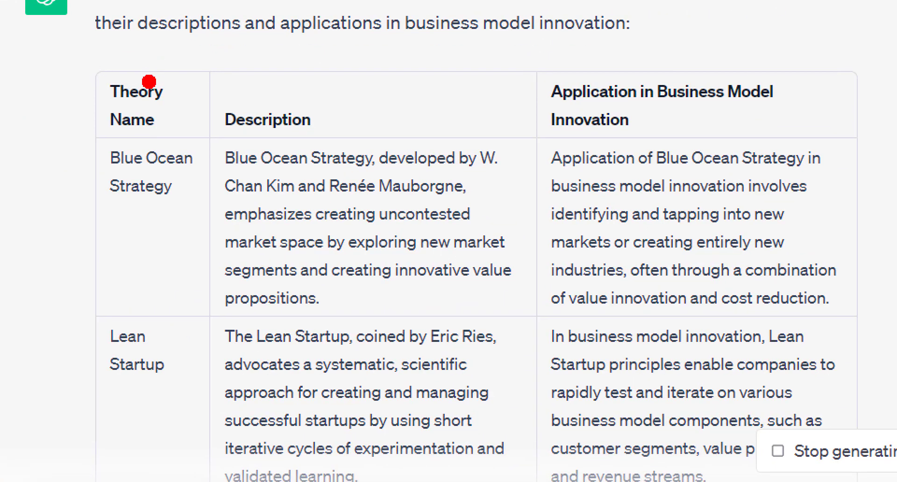
drag(147, 80, 276, 3)
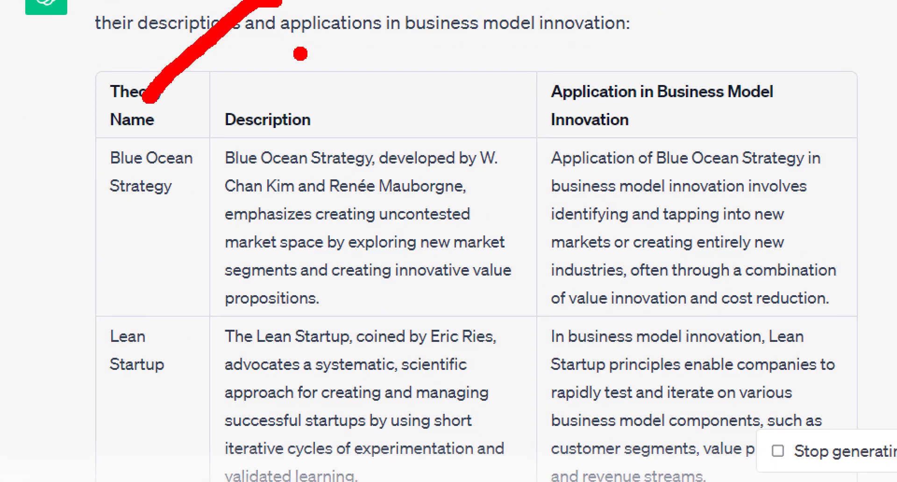
drag(300, 113, 411, 42)
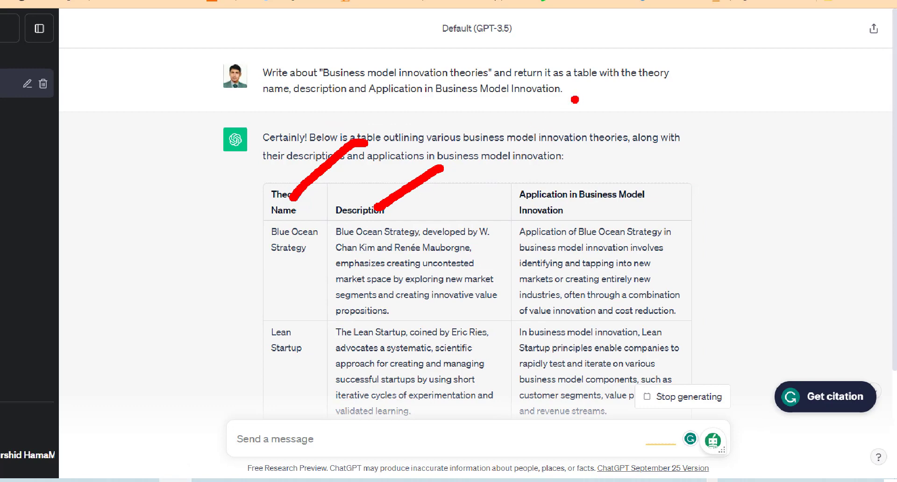
click(273, 97)
click(657, 79)
drag(300, 98, 557, 110)
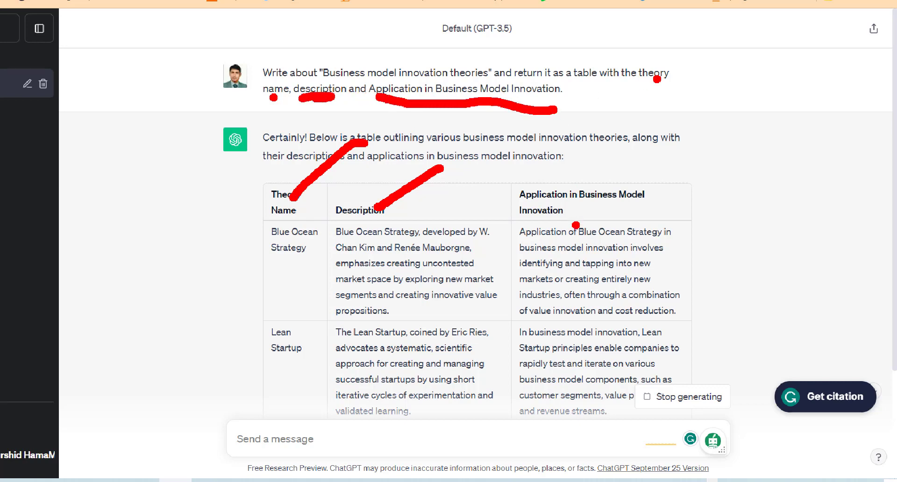
key(Escape)
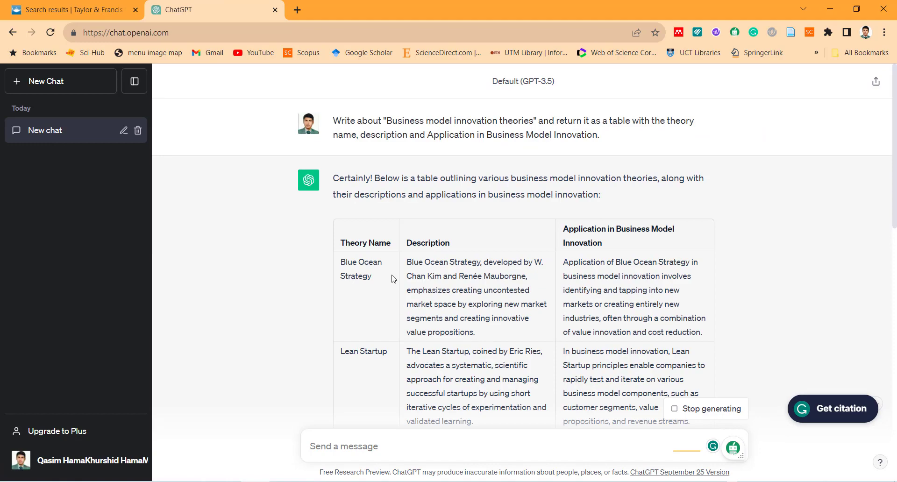
Scroll through the answer table from Blue Ocean Strategy to Platform Business Models and back
scroll(479, 260, down, 2)
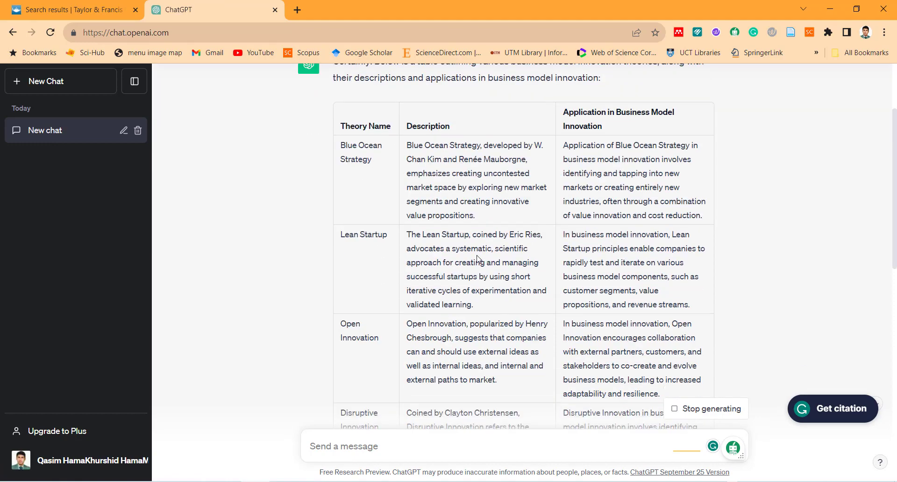
scroll(644, 186, down, 1)
scroll(635, 201, down, 2)
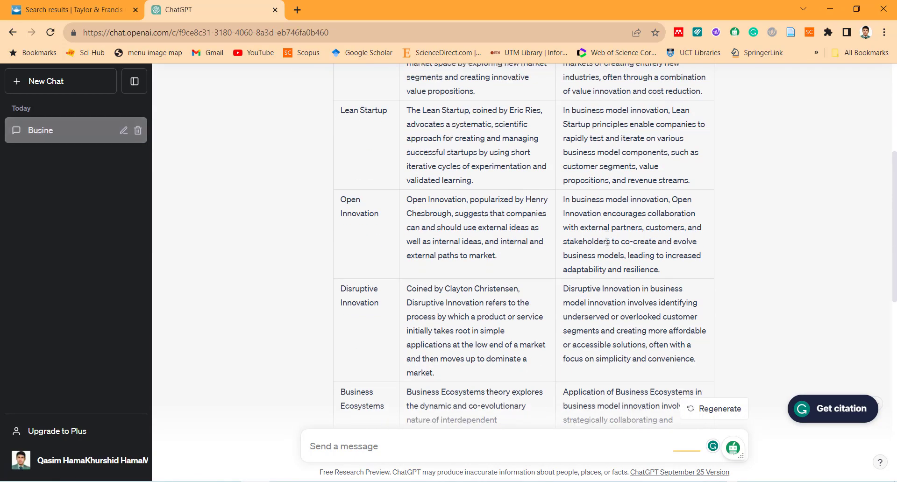
scroll(622, 224, down, 5)
scroll(607, 247, down, 5)
scroll(608, 246, down, 1)
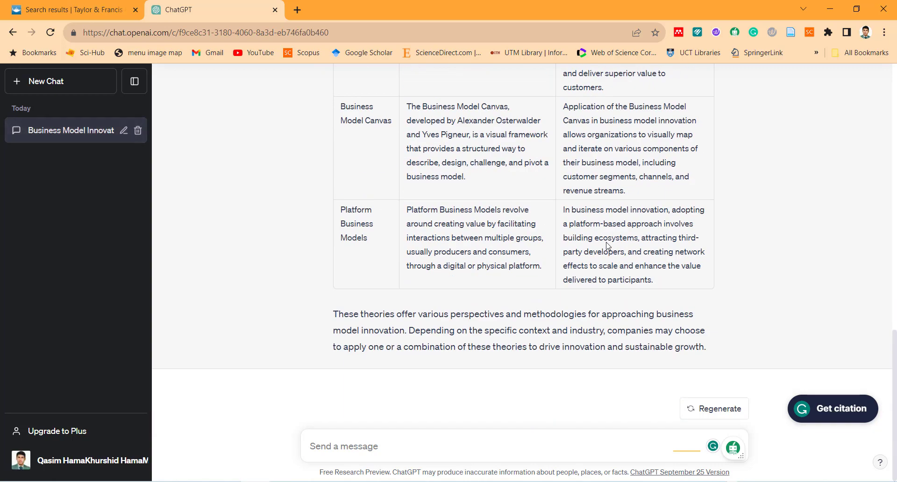
scroll(607, 245, up, 3)
scroll(607, 244, up, 3)
scroll(607, 243, up, 3)
scroll(607, 243, up, 5)
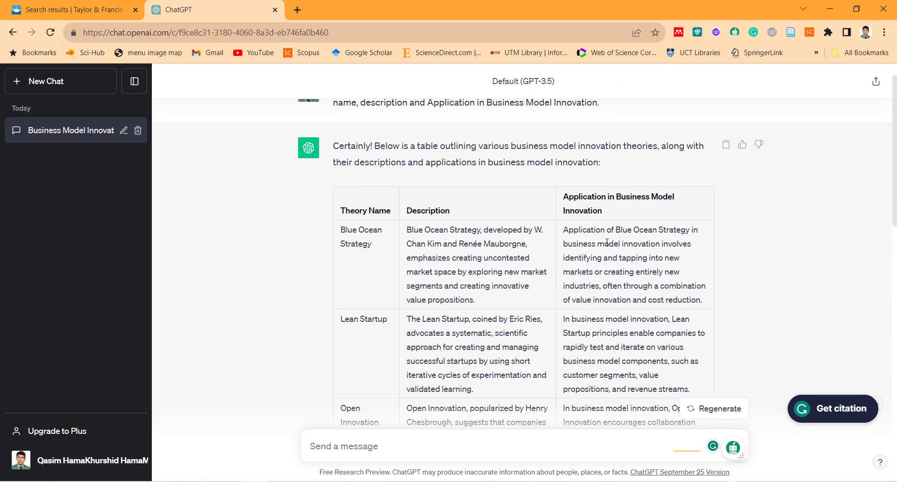
scroll(607, 242, up, 1)
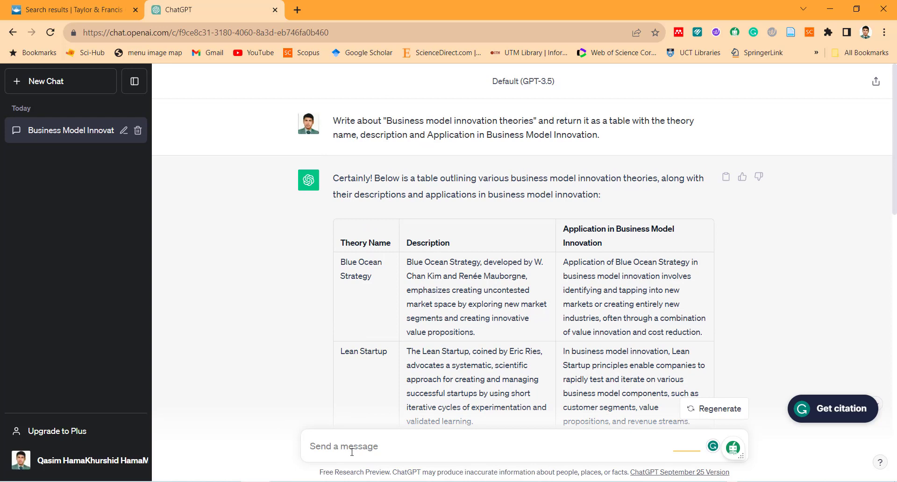
Send 'write equation result for x+y=z, x from 1 to 10, y from 9 to 19; return the result as a table'
text(wr)
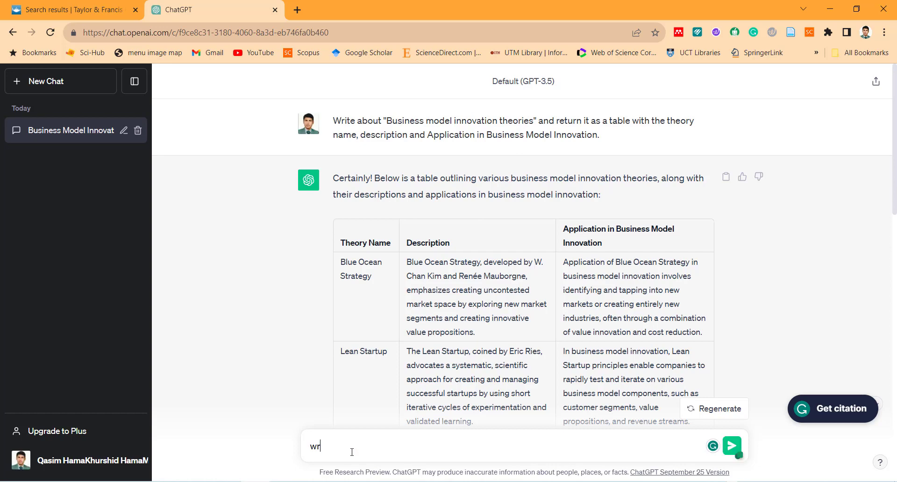
text(ite e)
text(quation )
text(res)
text(ult )
text(for x+)
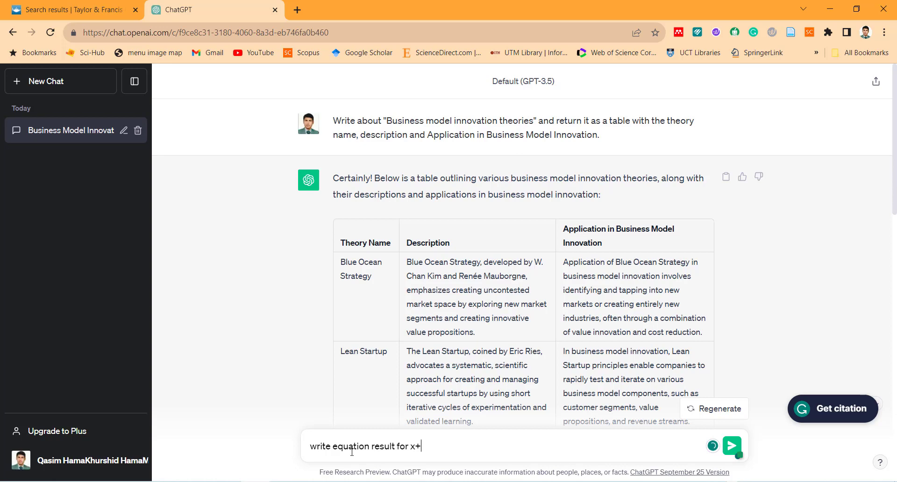
text(y)
text(=)
text(z)
text(, )
text(x f)
text(rom 1 to 10 )
text(,)
text( y)
text(; from )
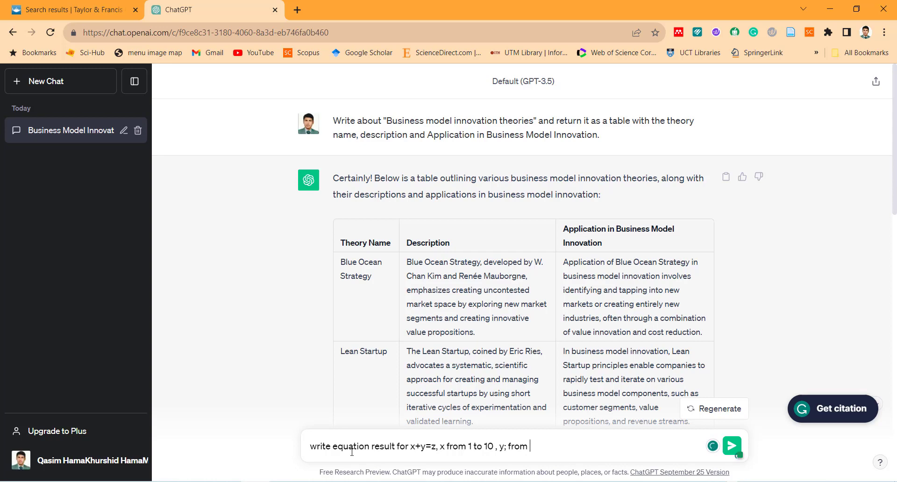
text(9)
text( to )
text(19)
click(446, 448)
text(;)
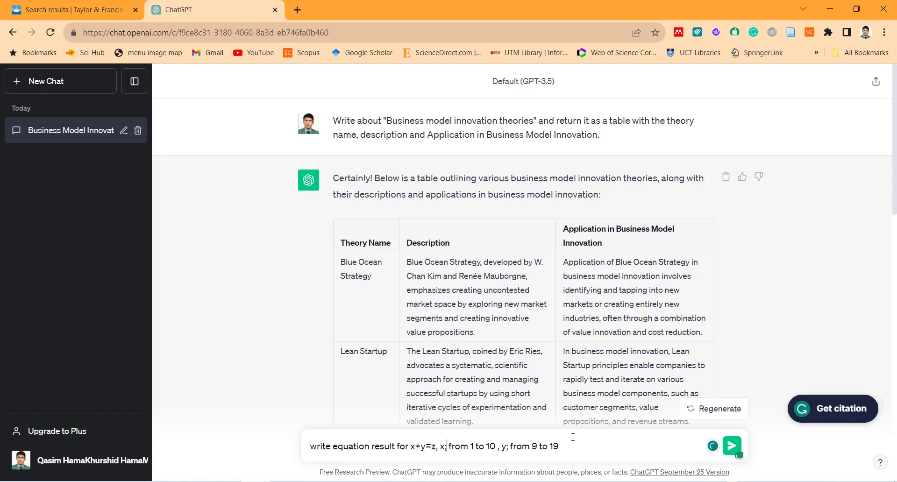
text(, ret)
text(urn the re)
text(sult as)
text( atabl)
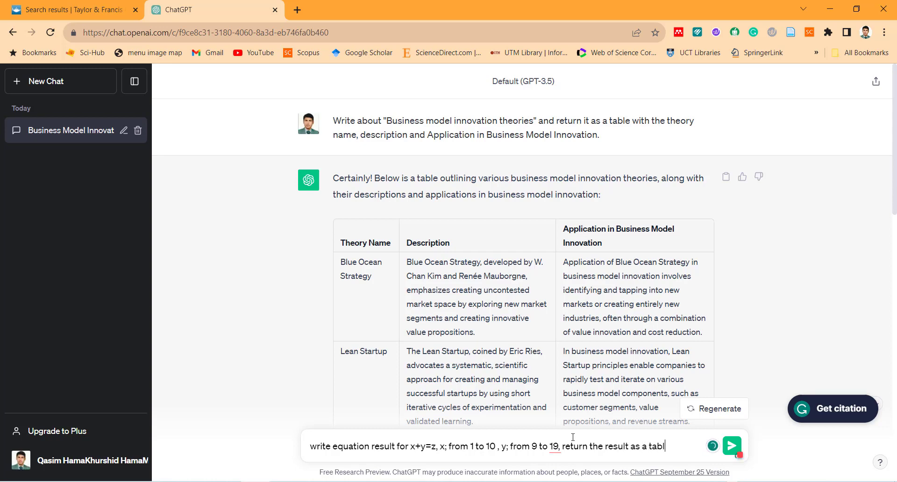
text(e)
key(Return)
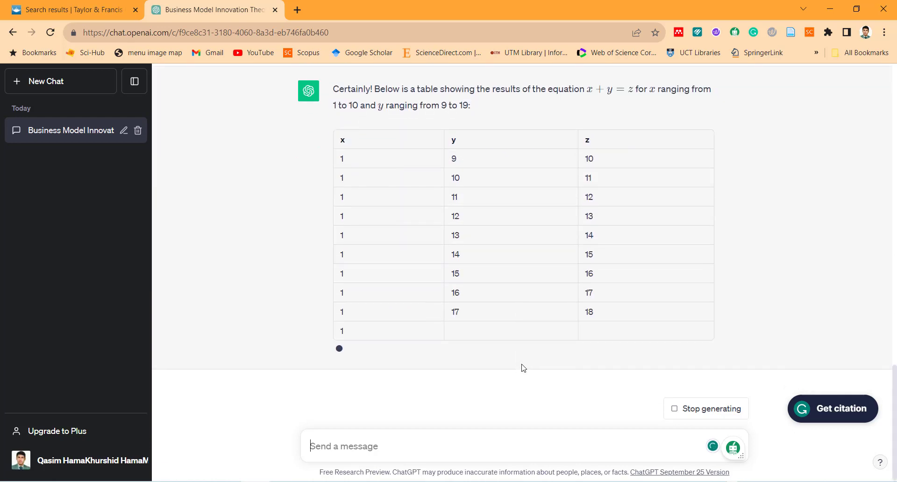
Scroll through the streaming x, y, z sums table as it grows past the x=1 rows
scroll(523, 367, up, 2)
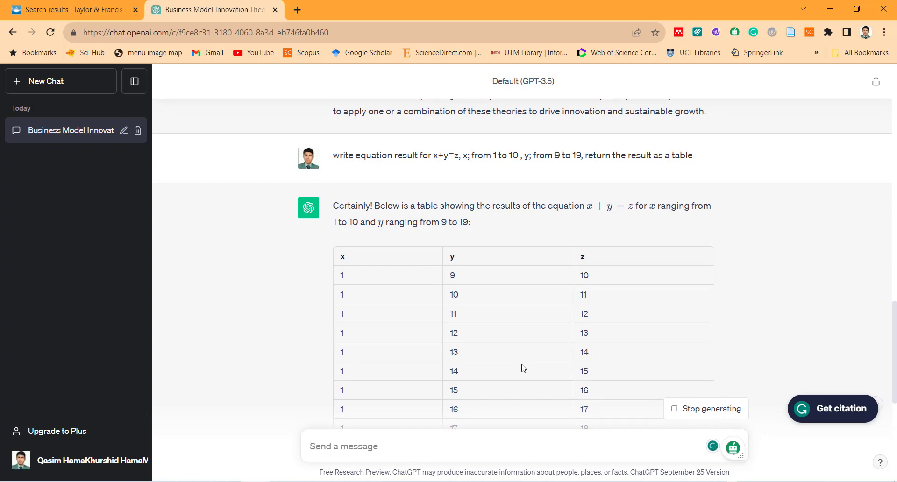
scroll(523, 368, down, 2)
scroll(523, 368, up, 4)
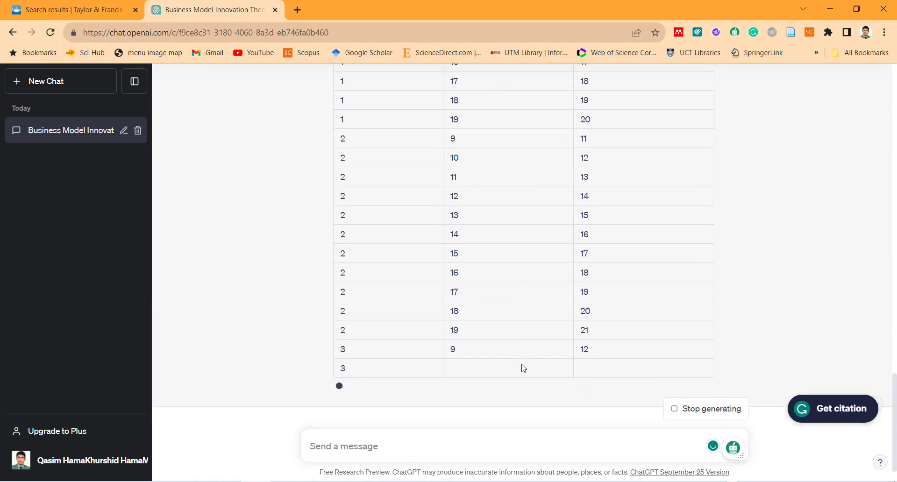
scroll(524, 368, up, 2)
scroll(523, 368, up, 5)
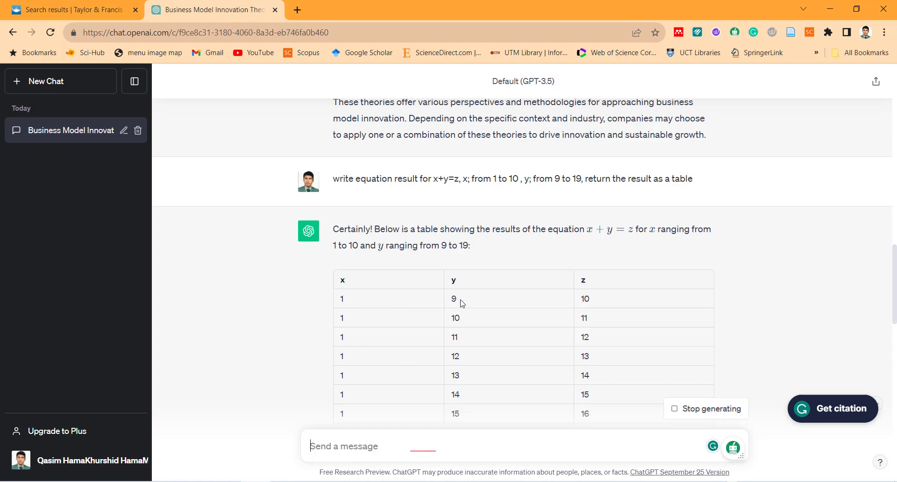
scroll(475, 330, down, 3)
scroll(477, 331, down, 5)
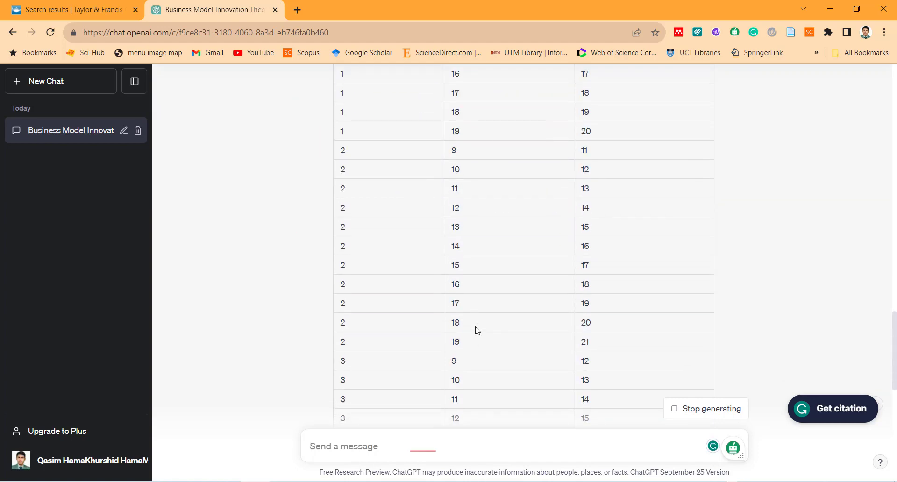
scroll(477, 330, down, 5)
scroll(477, 330, down, 5)
scroll(477, 330, down, 3)
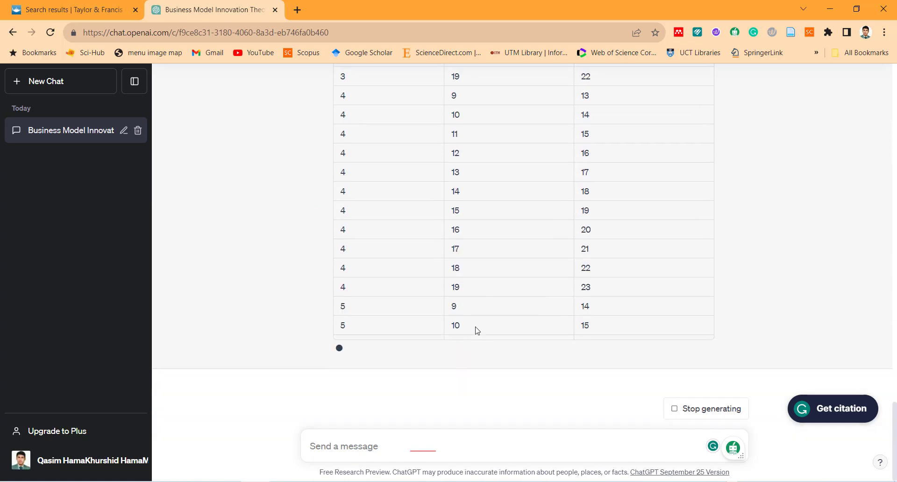
scroll(477, 330, up, 5)
scroll(477, 330, up, 5)
scroll(476, 331, up, 9)
scroll(476, 330, up, 1)
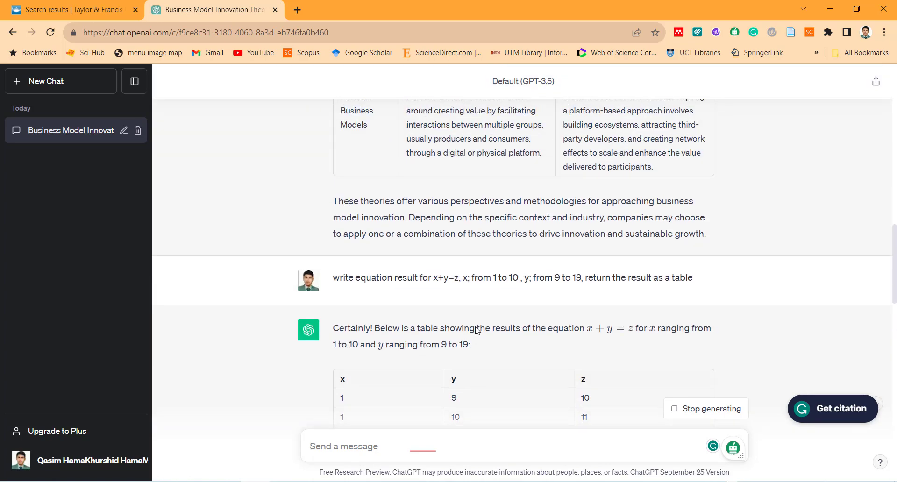
scroll(477, 330, down, 3)
mouse_move(512, 278)
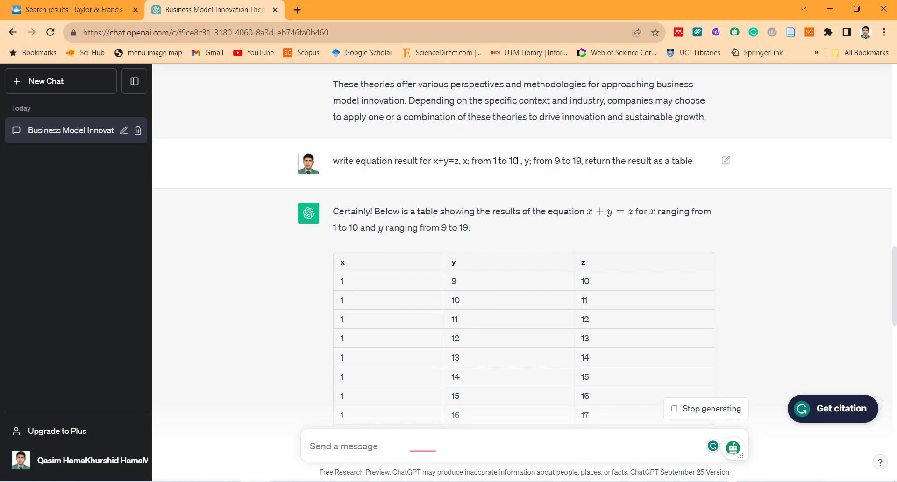
Highlight the '1 to 10' range in the prompt and keep reviewing the table up to x=5
drag(517, 160, 492, 161)
click(513, 161)
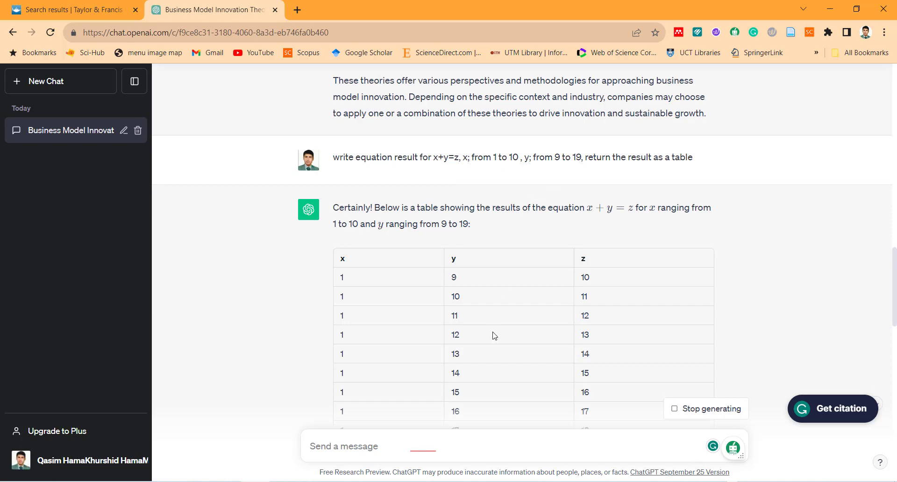
scroll(493, 337, down, 10)
scroll(494, 336, down, 5)
scroll(494, 336, up, 7)
scroll(494, 336, up, 6)
scroll(494, 335, down, 6)
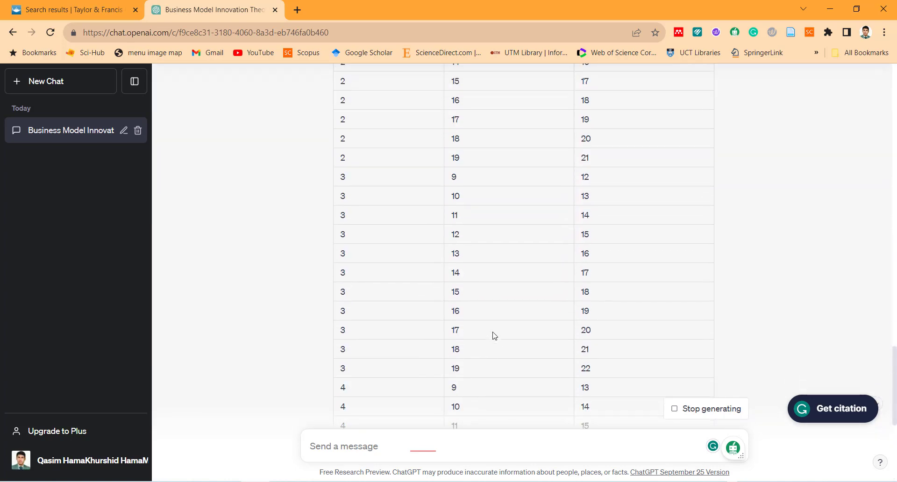
scroll(494, 336, up, 9)
scroll(494, 335, up, 7)
scroll(493, 333, down, 4)
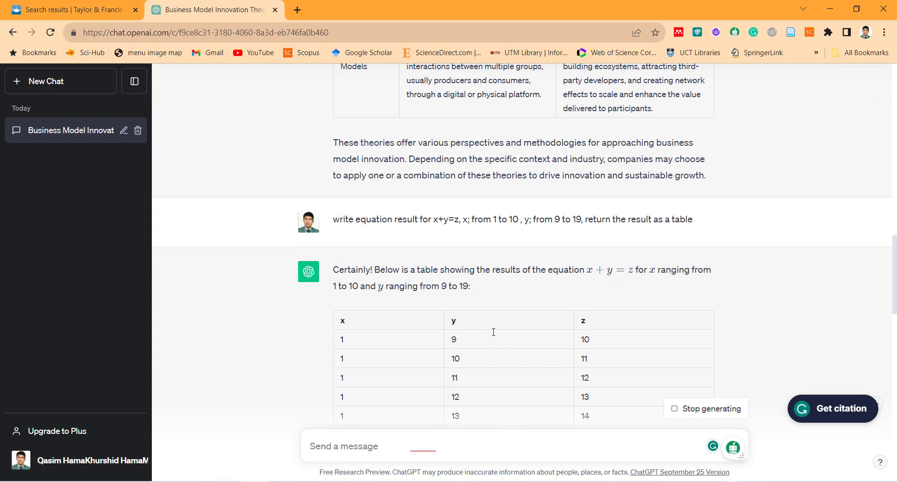
Edit the equation prompt to ask for x+y=z if x=10 and y 19 instead of ranges
click(726, 219)
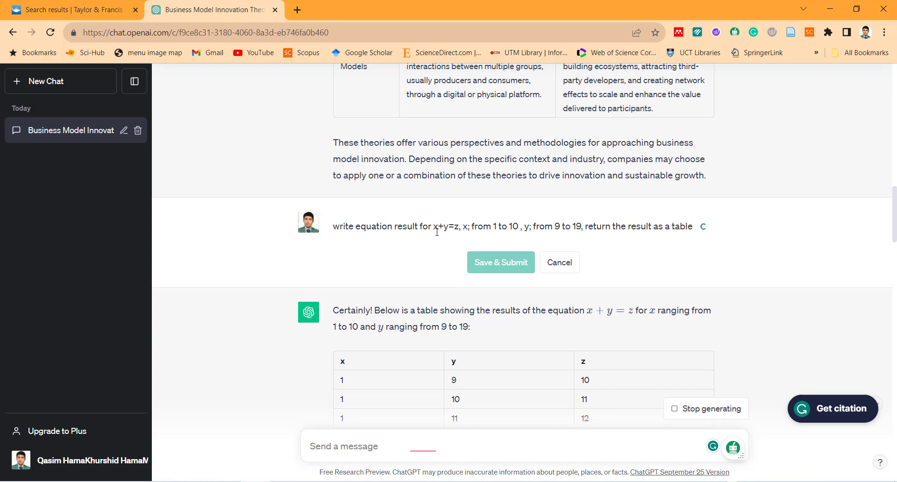
click(463, 226)
text(if)
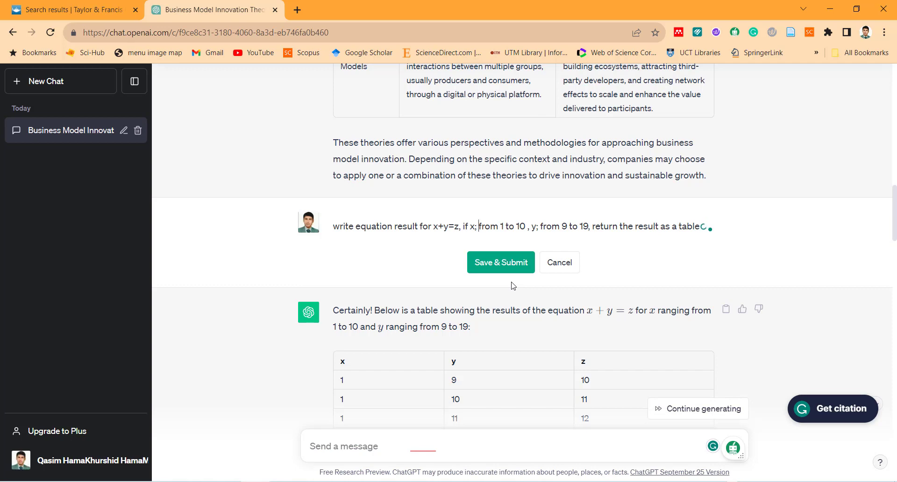
key(BackSpace)
text(=10)
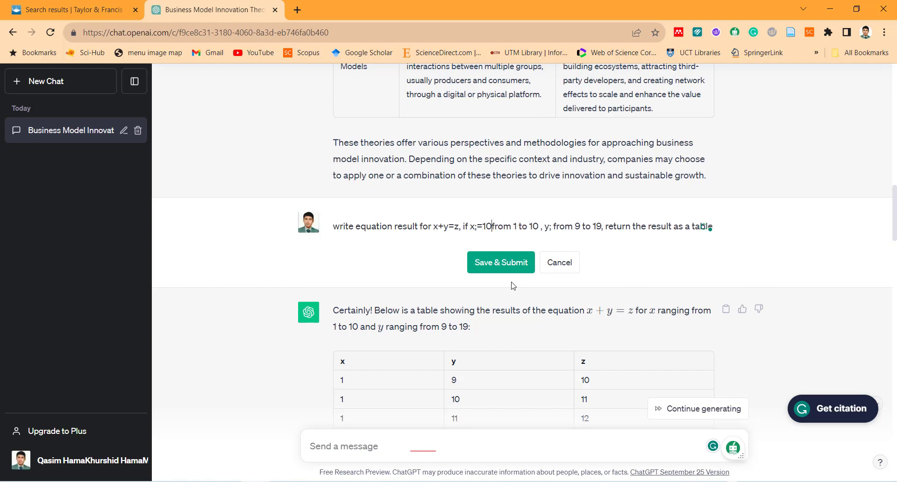
key(Delete)
key(Delete)
key(Delete)
key(Delete)
key(Delete)
key(Delete)
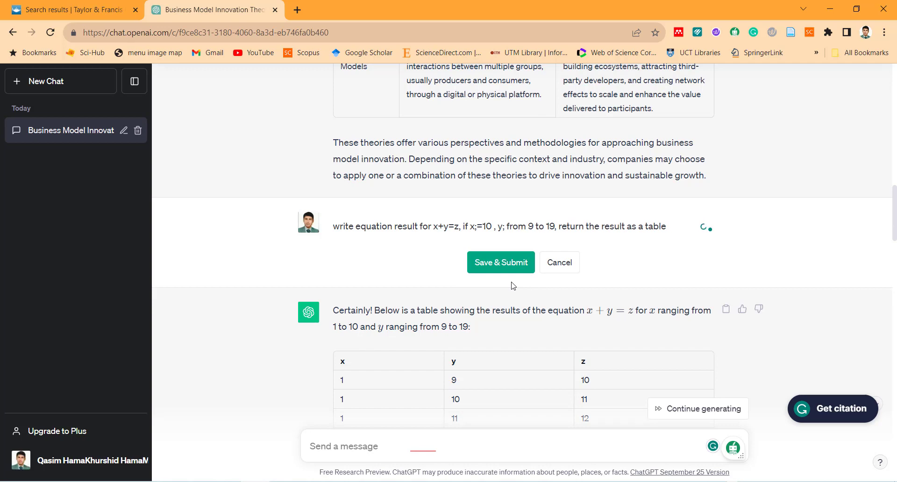
key(Delete)
key(Delete)
text(and)
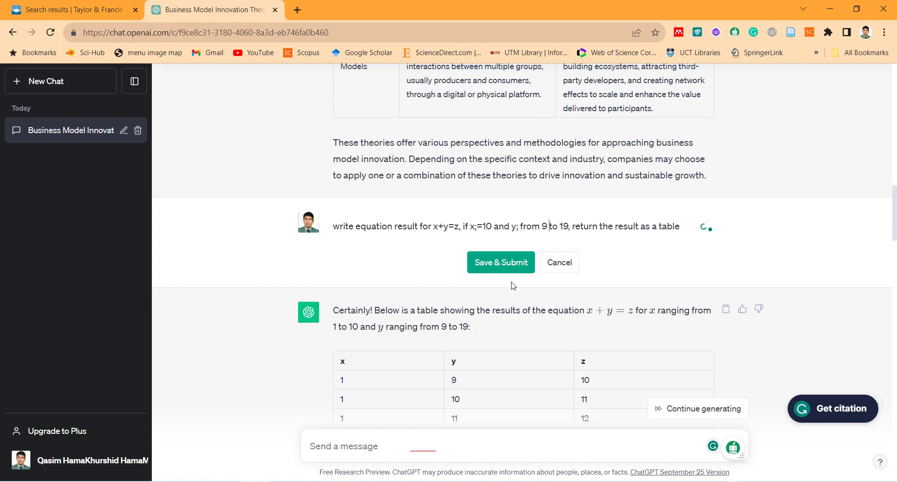
key(Delete)
key(Delete)
key(BackSpace)
key(BackSpace)
key(BackSpace)
key(BackSpace)
key(BackSpace)
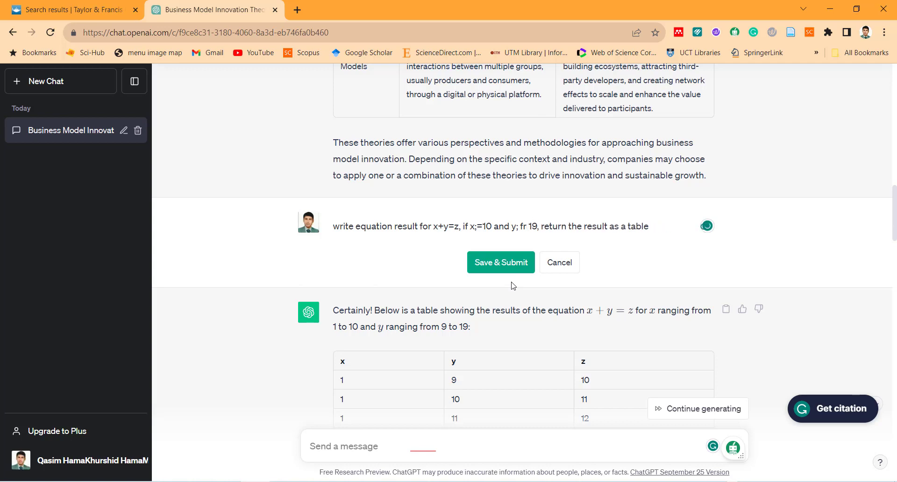
key(BackSpace)
key(BackSpace)
key(BackSpace)
Make it y=19 and resubmit the edited prompt as version 2/2
text(=)
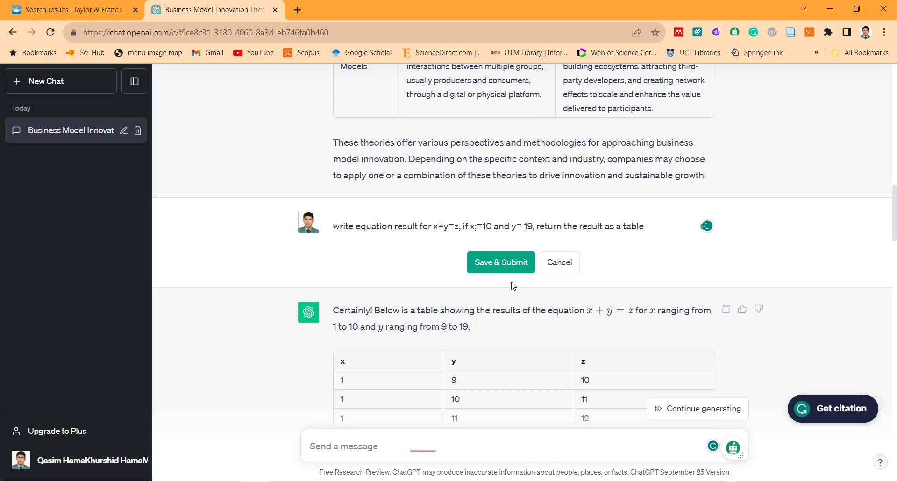
click(505, 268)
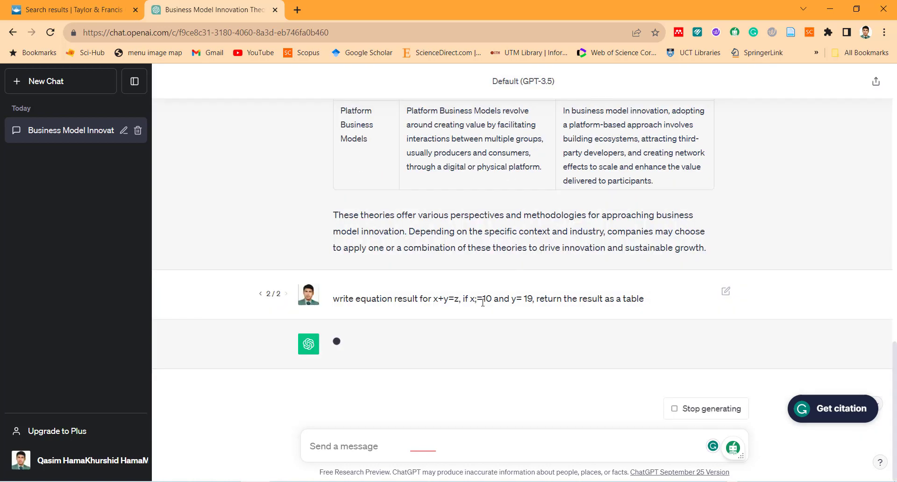